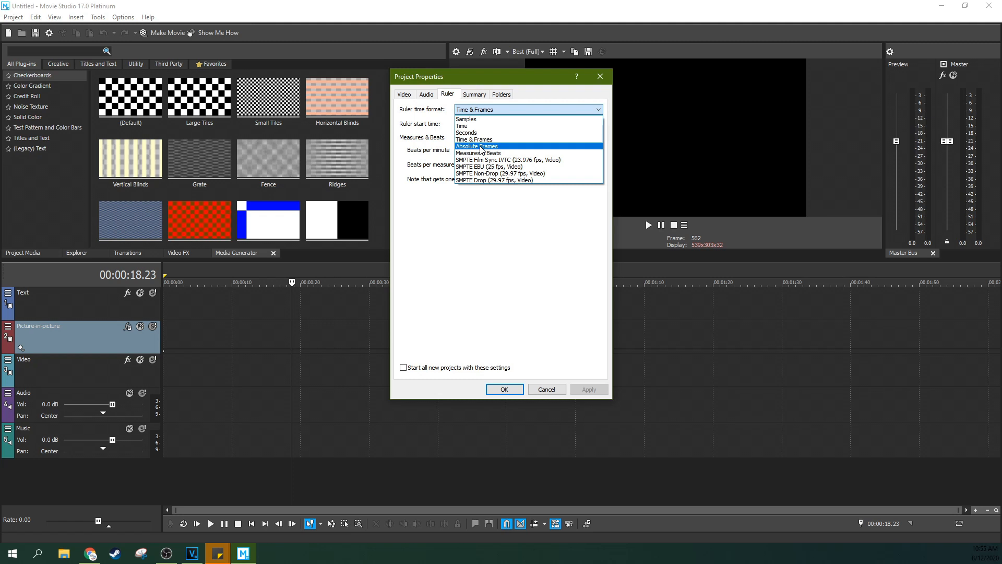
# Set the project's ruler time format to Measures & Beats and apply the change
pyautogui.click(478, 153)
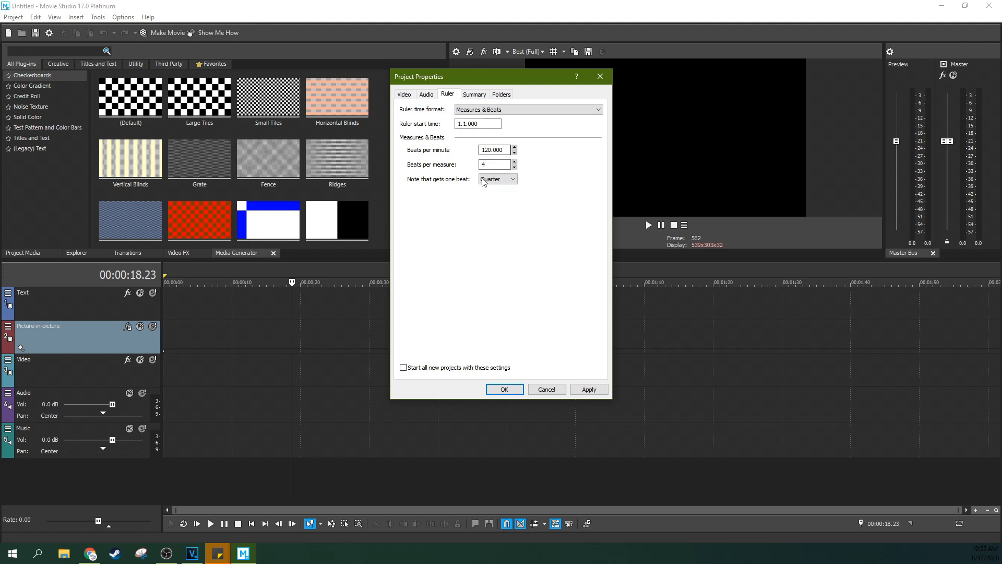
pyautogui.press('Tab')
pyautogui.click(589, 390)
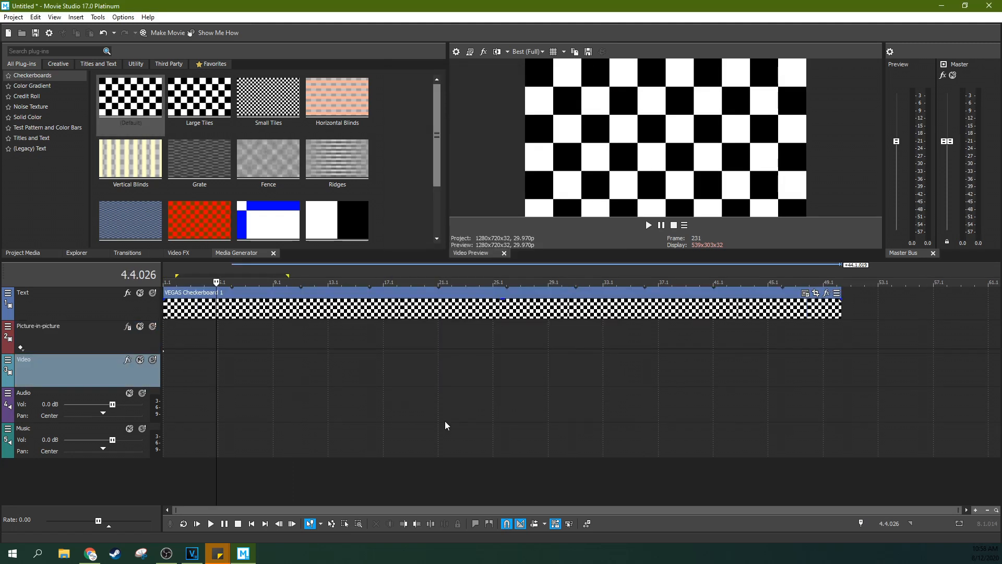
# Play the checkerboard timeline from measure 2 and examine how the ruler counts measures and beats
pyautogui.click(181, 329)
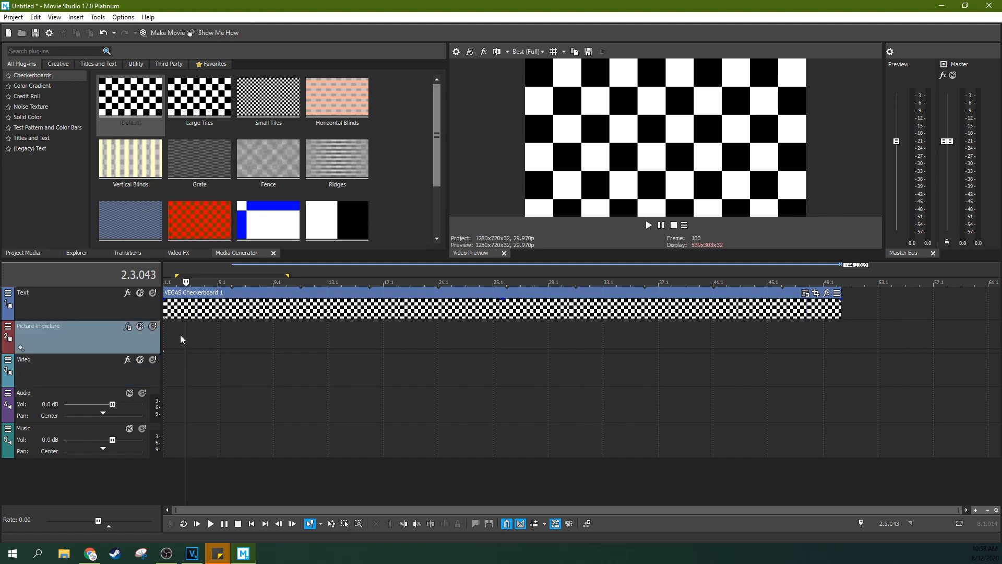
pyautogui.click(211, 524)
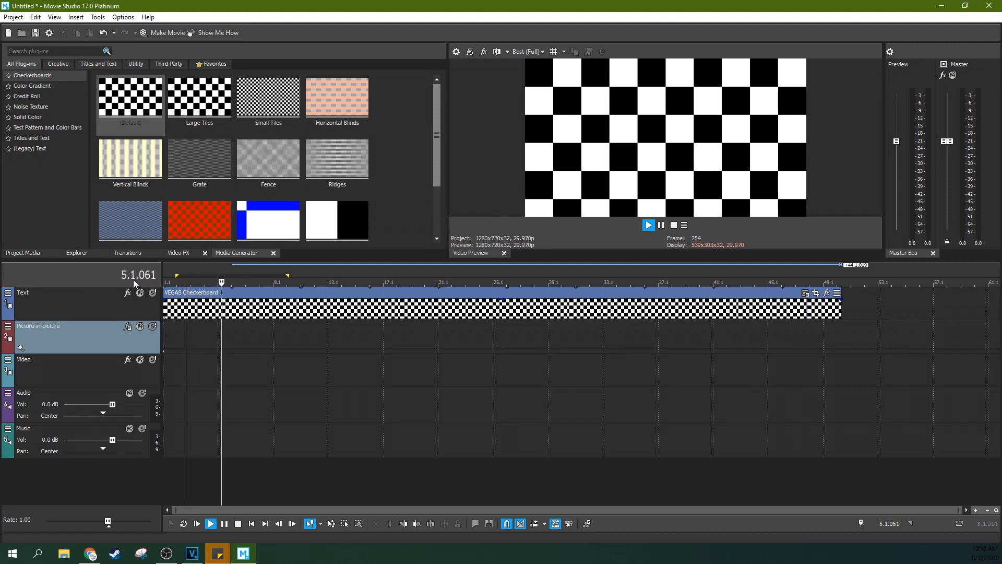
pyautogui.click(269, 359)
pyautogui.click(228, 333)
pyautogui.click(225, 523)
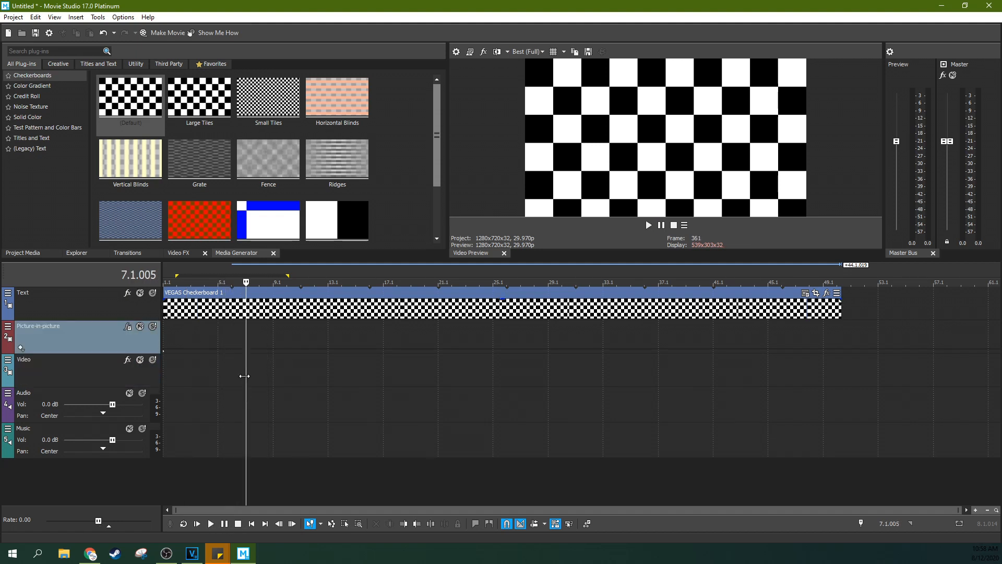
pyautogui.scroll(2, 249, 339)
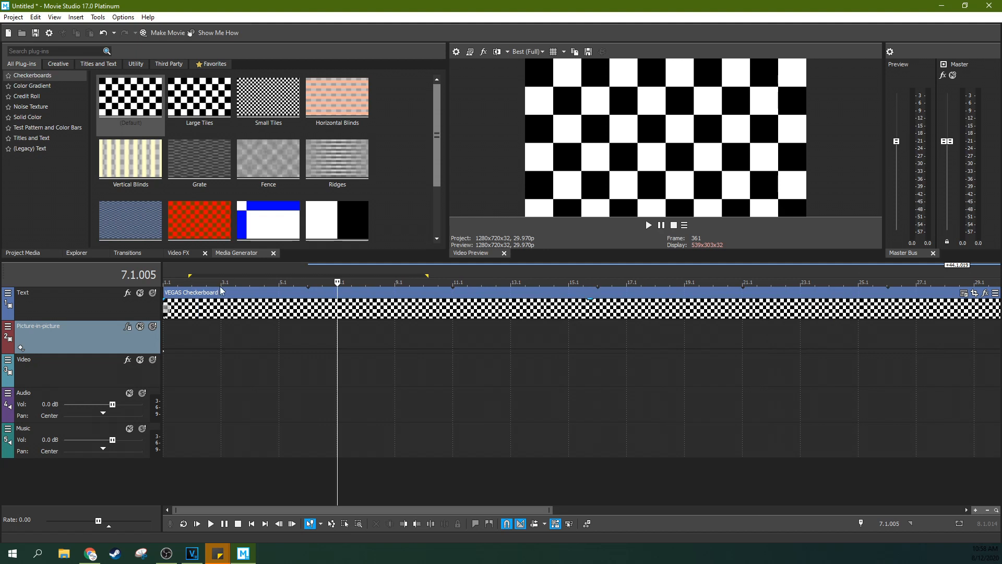
pyautogui.scroll(-2, 369, 317)
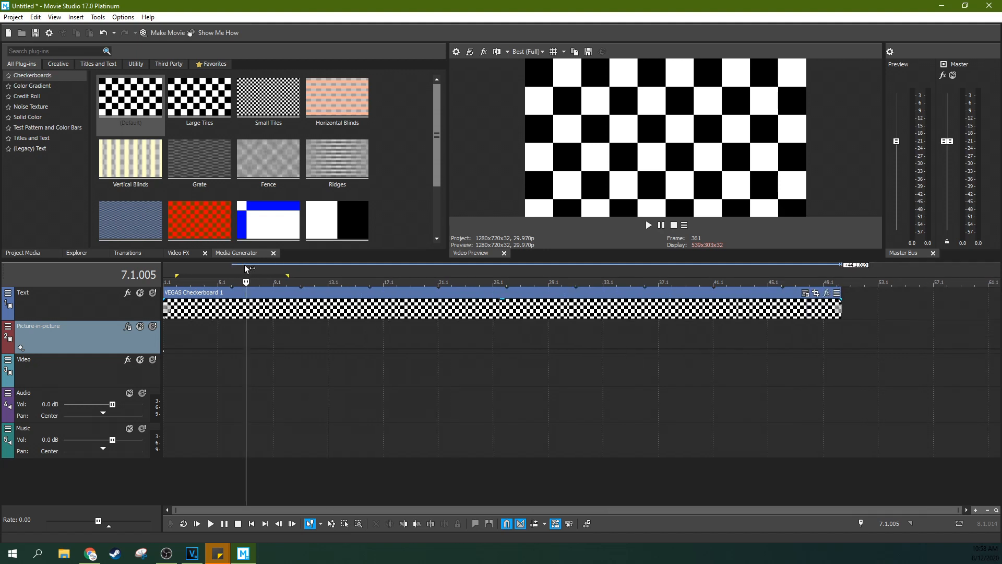
# Enable the metronome and play the timeline from measure 2 to hear it
pyautogui.click(123, 17)
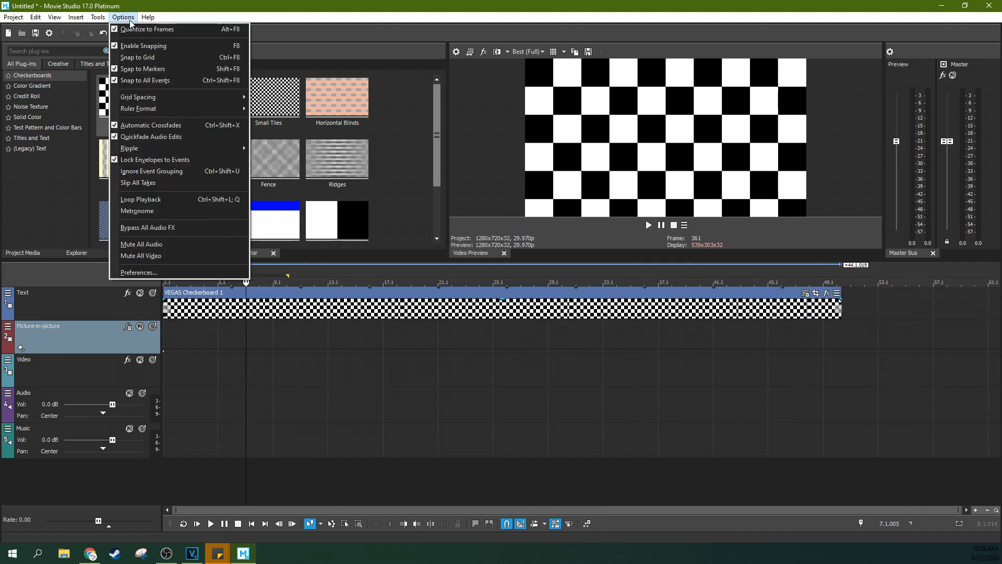
pyautogui.click(113, 212)
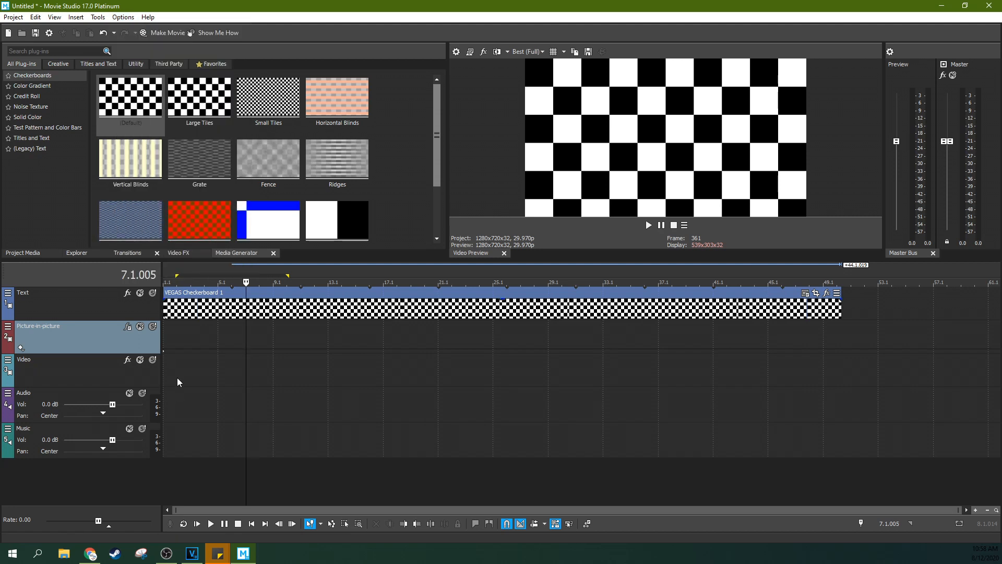
pyautogui.click(187, 338)
pyautogui.press('space')
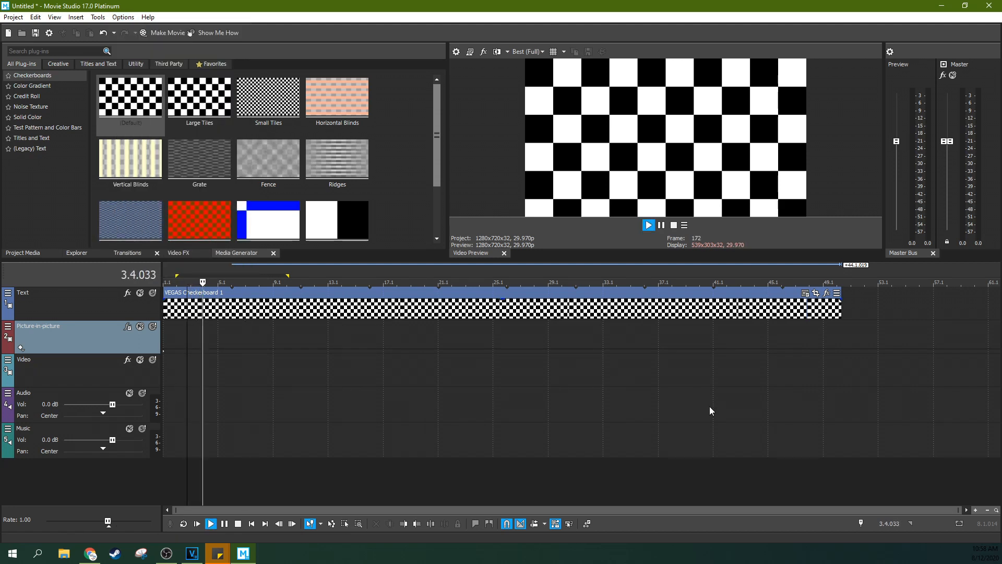
pyautogui.press('space')
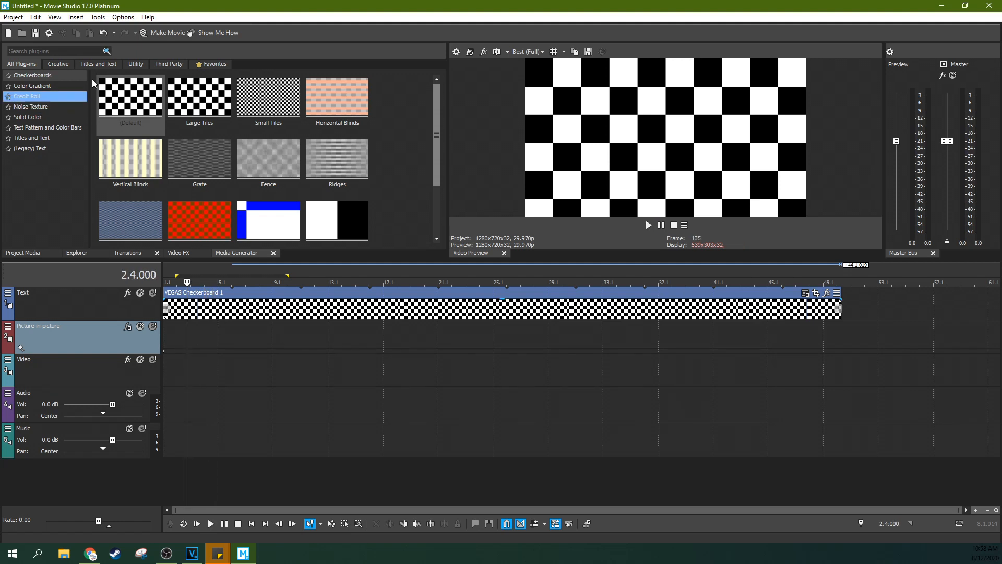
# Switch the audio preferences to custom metronome sounds and assign metronomebeat.wav as the normal sound
pyautogui.click(124, 17)
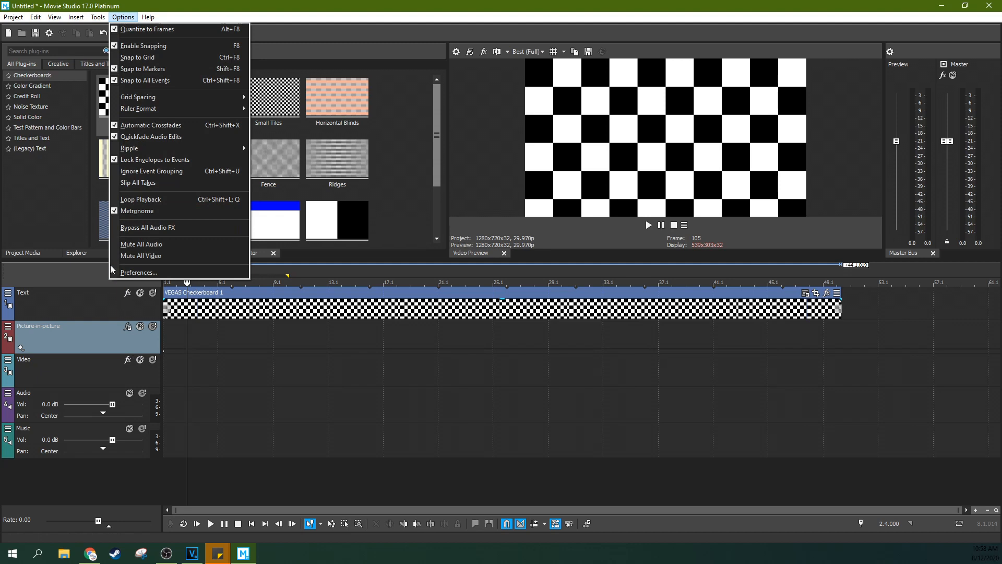
pyautogui.click(138, 273)
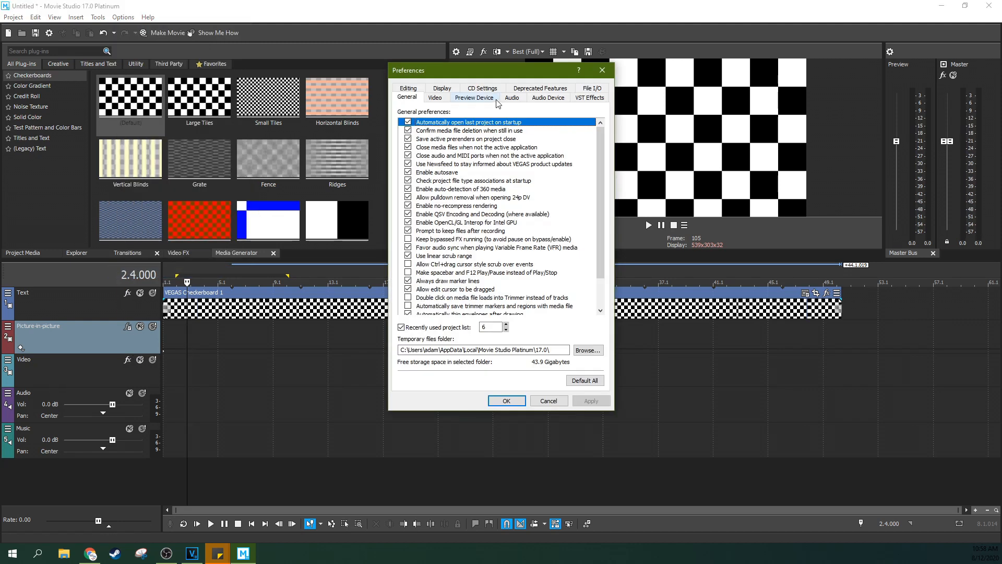
pyautogui.click(512, 98)
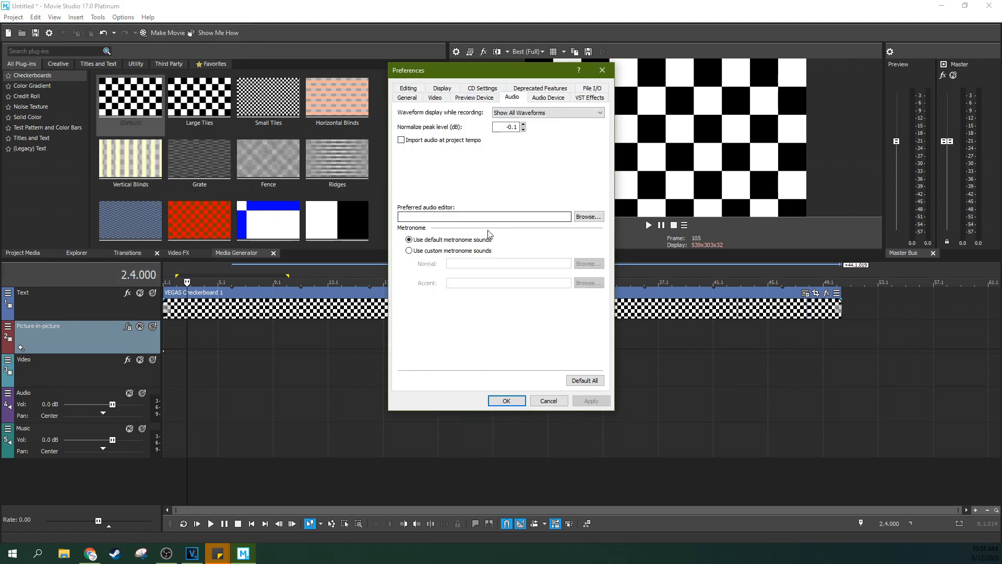
pyautogui.click(435, 252)
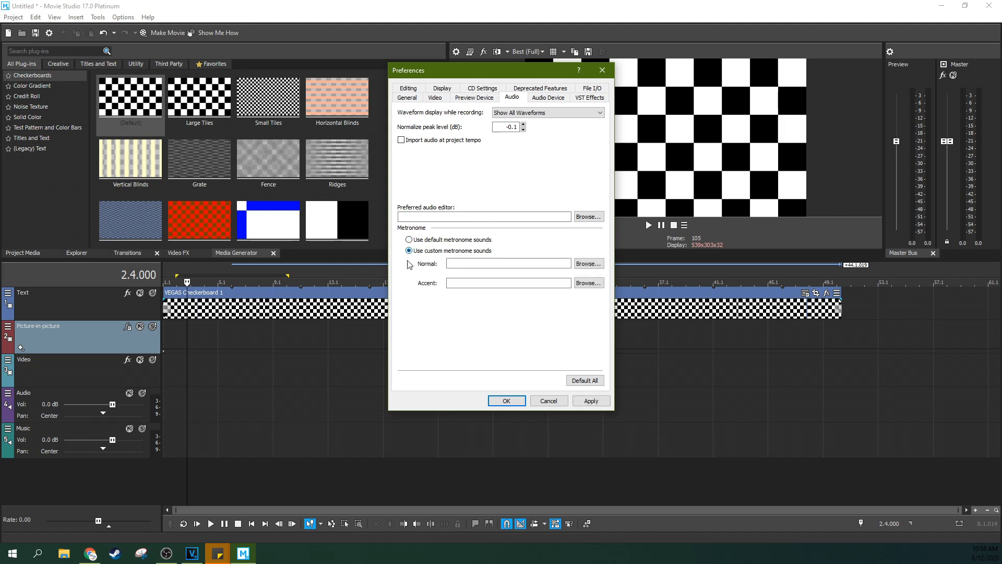
pyautogui.click(588, 264)
pyautogui.click(533, 152)
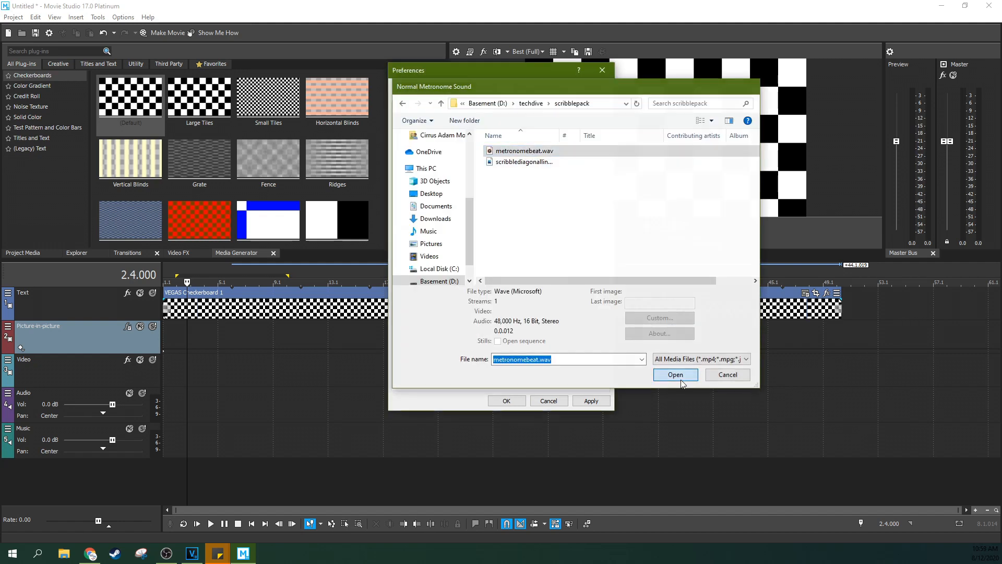
pyautogui.click(675, 375)
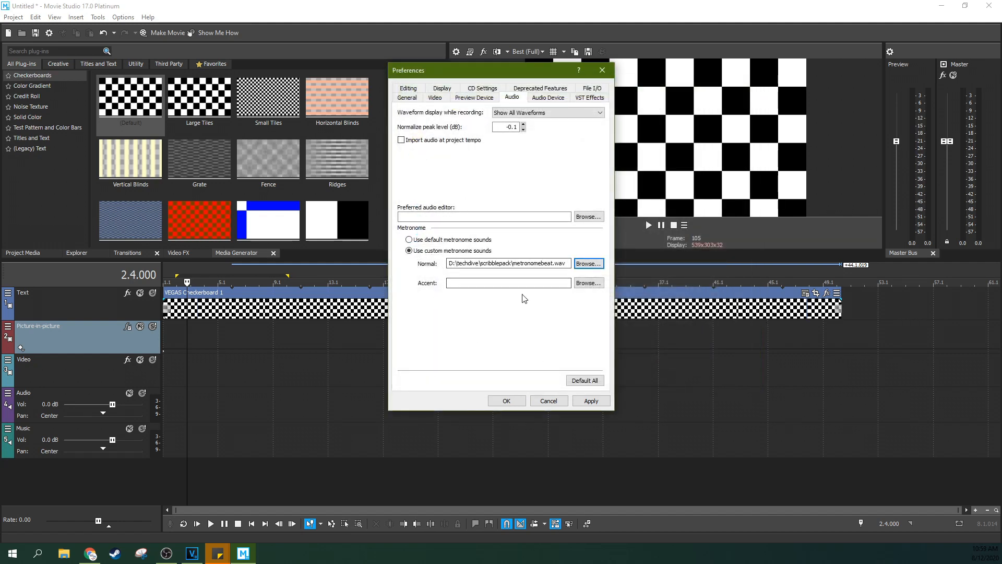
# Assign metronomebeat.wav as the accent metronome sound, accept the preferences, and play the timeline from the start to hear it
pyautogui.click(589, 282)
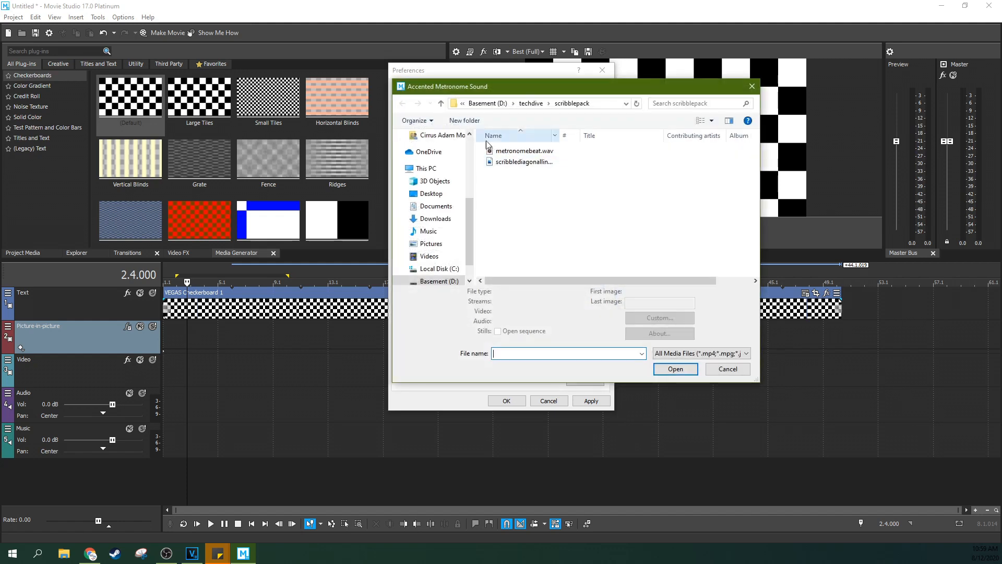
pyautogui.click(543, 140)
pyautogui.click(667, 375)
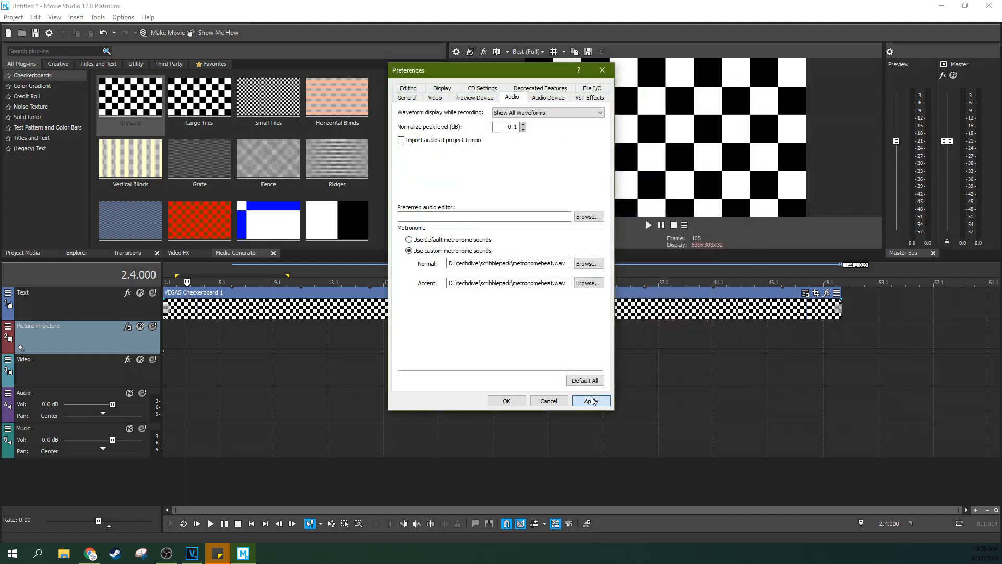
pyautogui.click(506, 400)
pyautogui.click(197, 523)
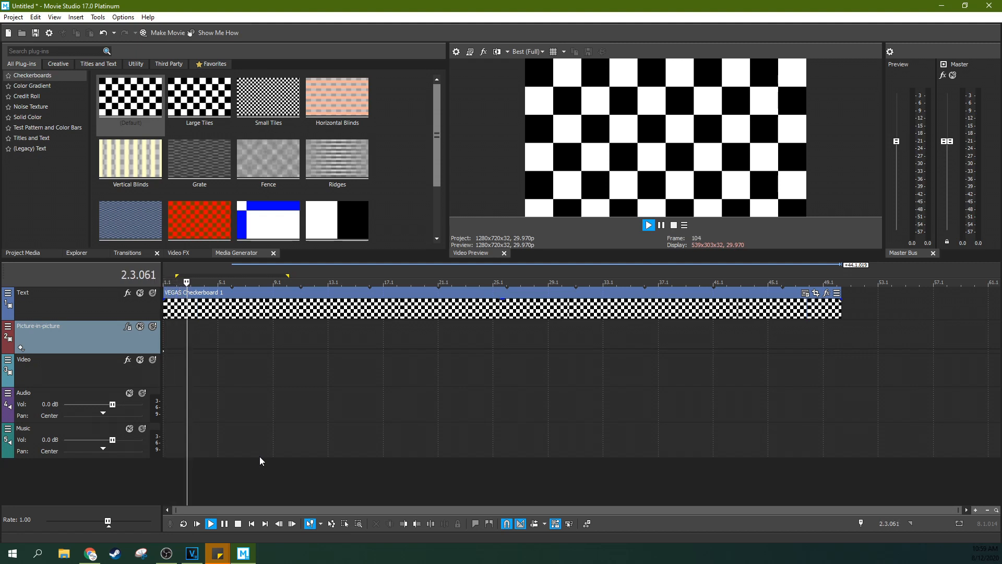
pyautogui.press('space')
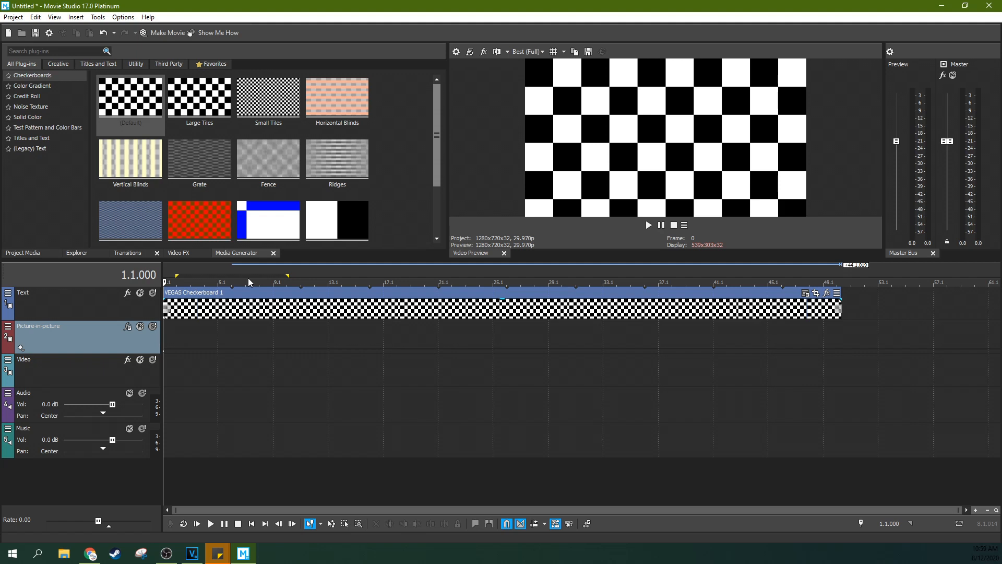
# Add an unnamed marker at the start of the timeline, at 1.1.000
pyautogui.press('Up')
pyautogui.press('Right')
pyautogui.press('Right')
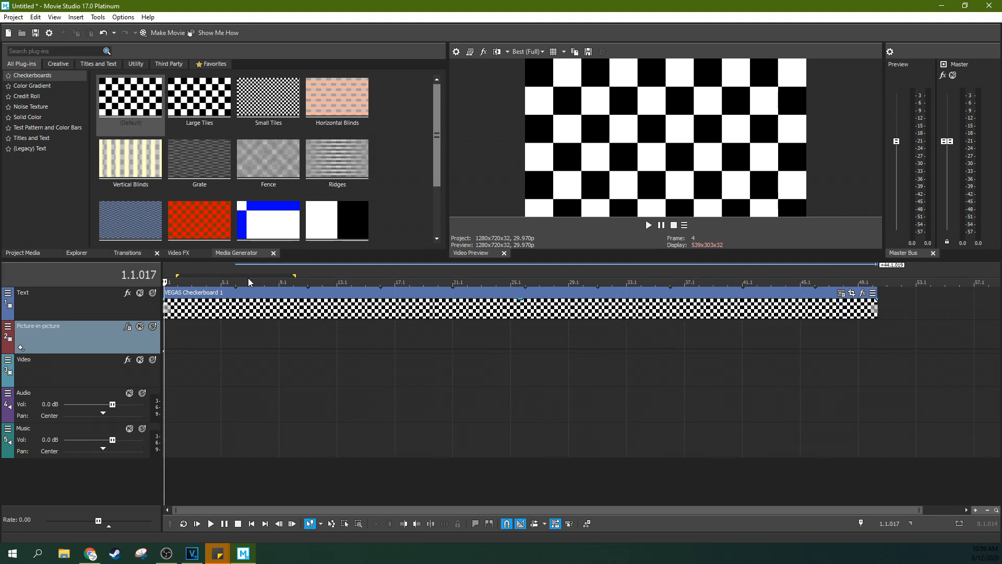
pyautogui.press('Up')
pyautogui.press('Up')
pyautogui.press('Up')
pyautogui.press('Up')
pyautogui.press('Right')
pyautogui.press('Left')
pyautogui.press('Left')
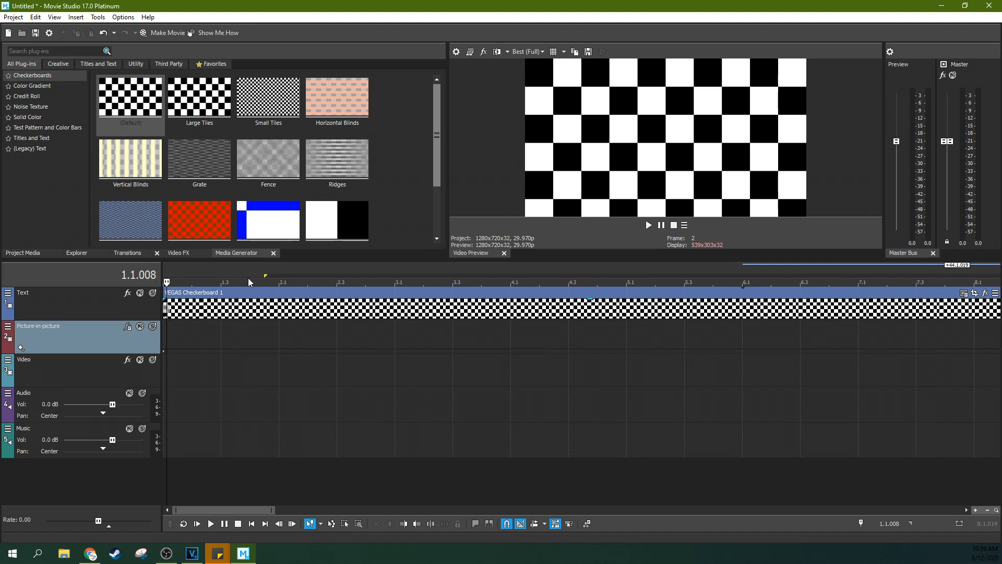
pyautogui.press('m')
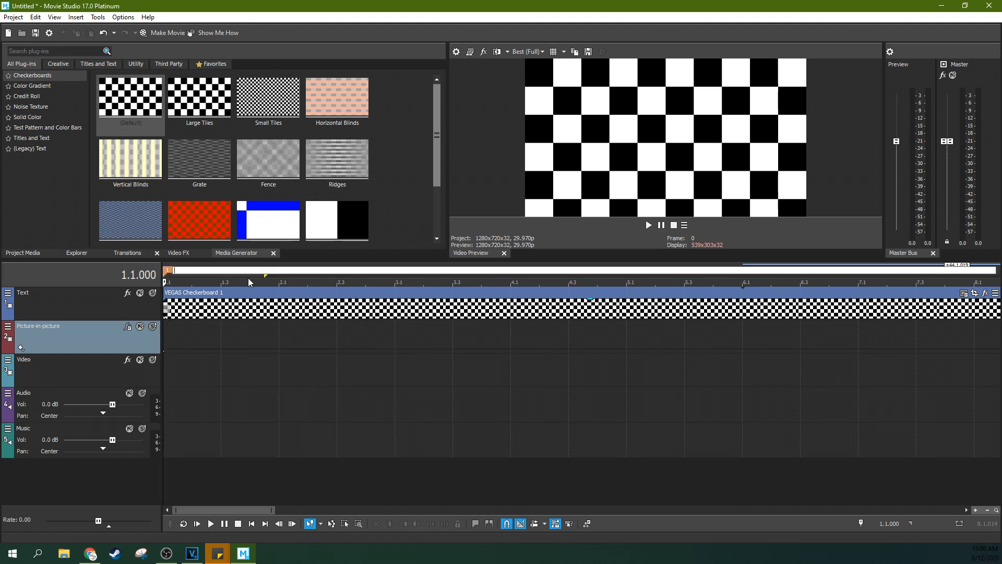
pyautogui.press('Return')
# Add a second unnamed marker on the second beat of the first measure, at 1.2.000
pyautogui.press('Right')
pyautogui.press('Right')
pyautogui.press('Right')
pyautogui.press('Right')
pyautogui.press('Right')
pyautogui.press('Right')
pyautogui.press('Right')
pyautogui.press('Right')
pyautogui.press('Right')
pyautogui.press('Right')
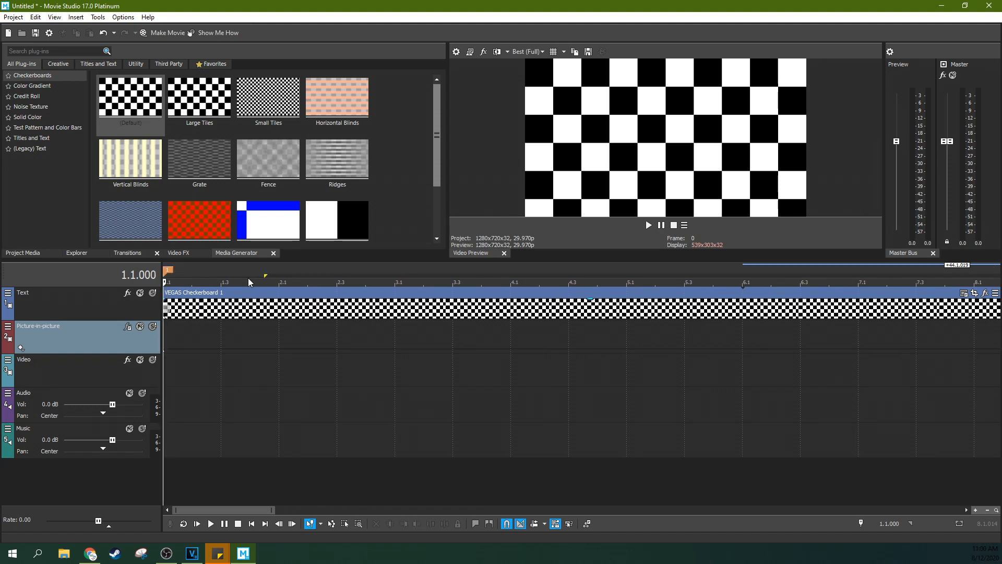
pyautogui.press('Right')
pyautogui.press('Right')
pyautogui.press('Right')
pyautogui.press('Right')
pyautogui.press('Right')
pyautogui.press('Right')
pyautogui.press('Right')
pyautogui.press('Right')
pyautogui.press('Right')
pyautogui.press('Right')
pyautogui.press('Right')
pyautogui.press('Right')
pyautogui.press('Right')
pyautogui.press('Right')
pyautogui.press('Right')
pyautogui.press('Right')
pyautogui.press('Right')
pyautogui.press('Right')
pyautogui.press('Left')
pyautogui.press('Left')
pyautogui.press('Left')
pyautogui.press('Left')
pyautogui.press('Left')
pyautogui.press('Left')
pyautogui.press('Left')
pyautogui.press('Left')
pyautogui.press('Left')
pyautogui.press('Left')
pyautogui.press('Left')
pyautogui.press('Left')
pyautogui.press('Left')
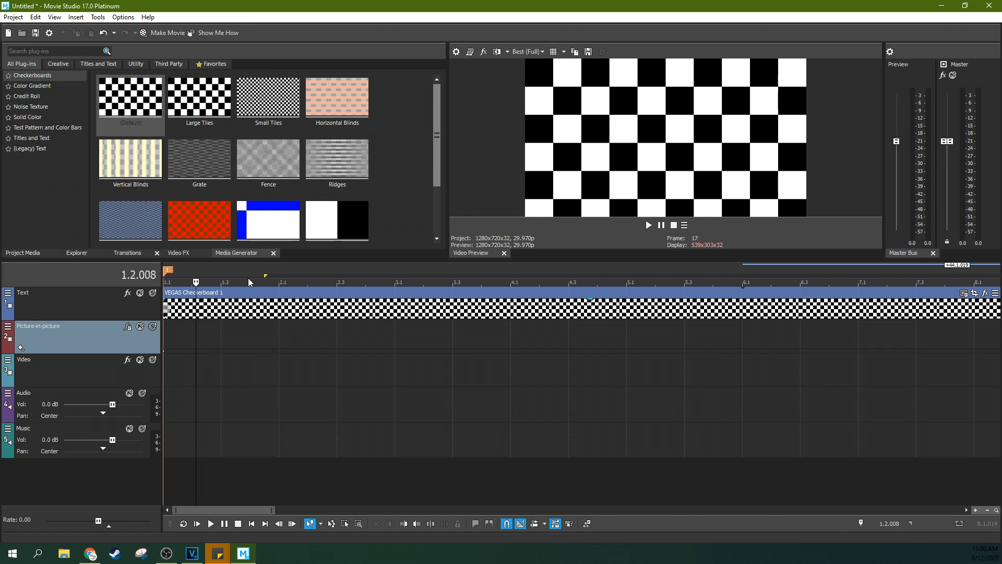
pyautogui.press('m')
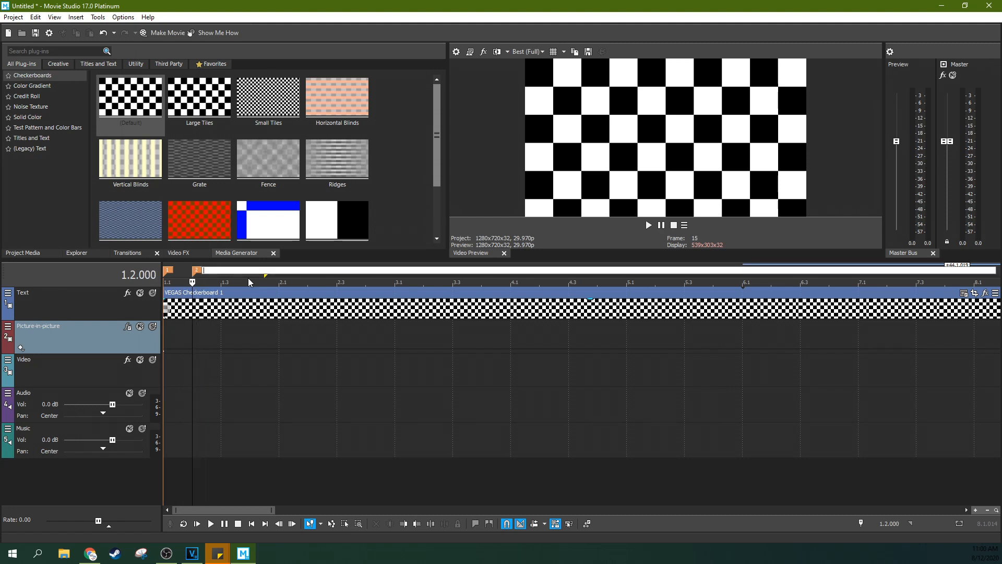
pyautogui.press('Return')
# Move the playhead between the two markers to examine the one-beat interval on the ruler
pyautogui.click(180, 276)
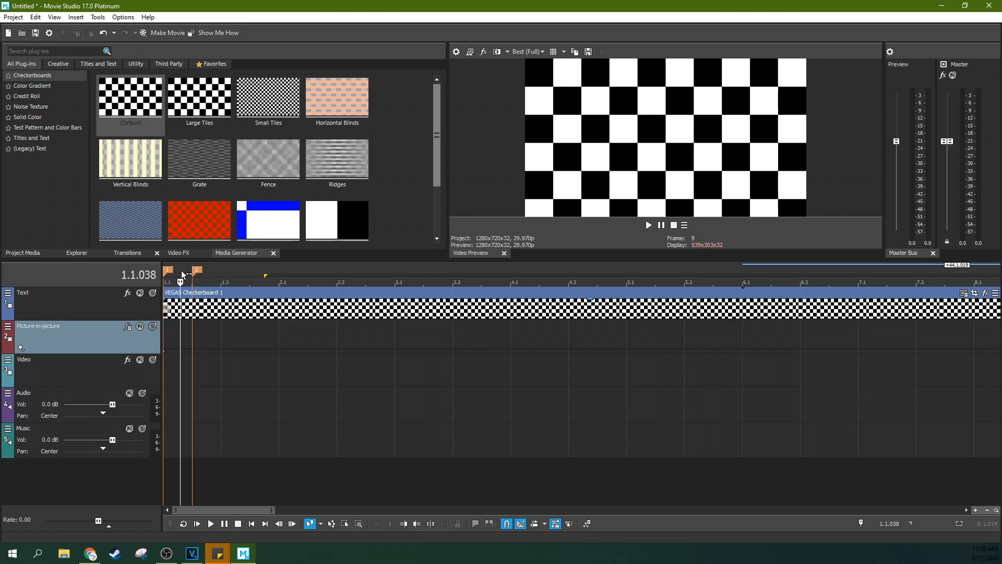
pyautogui.click(194, 271)
pyautogui.click(166, 270)
pyautogui.click(193, 271)
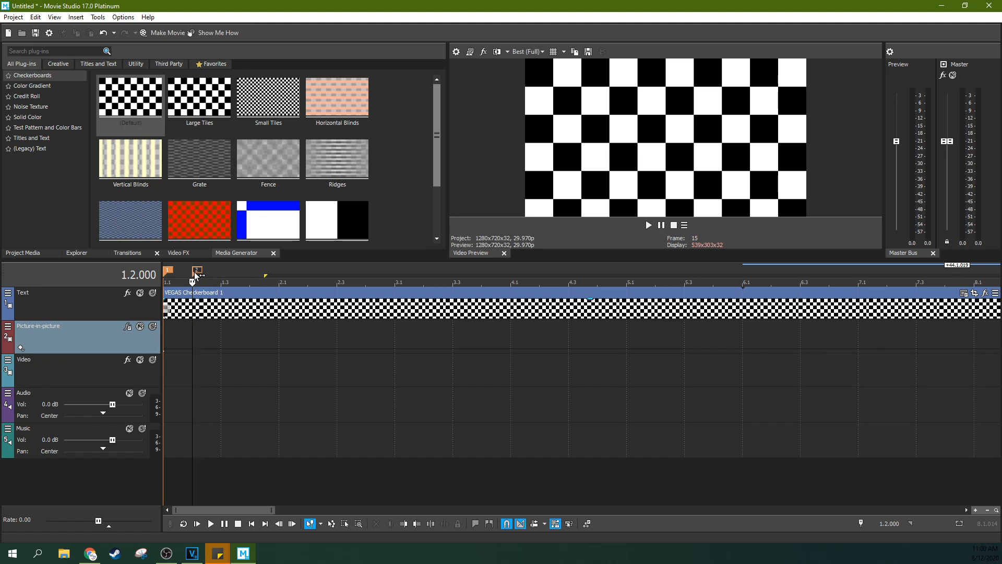
# Delete all markers from the timeline
pyautogui.rightClick(213, 269)
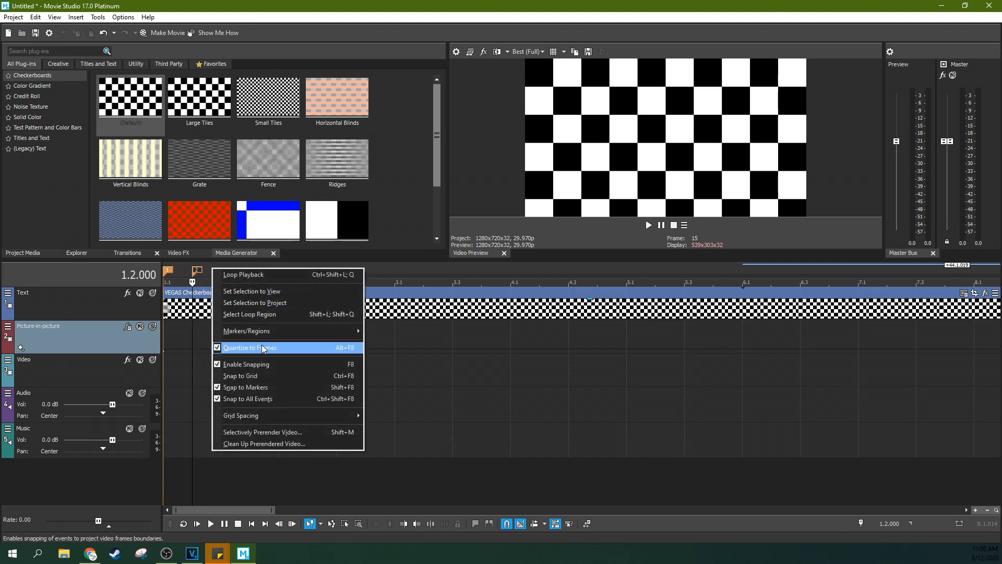
pyautogui.moveTo(334, 331)
pyautogui.click(396, 360)
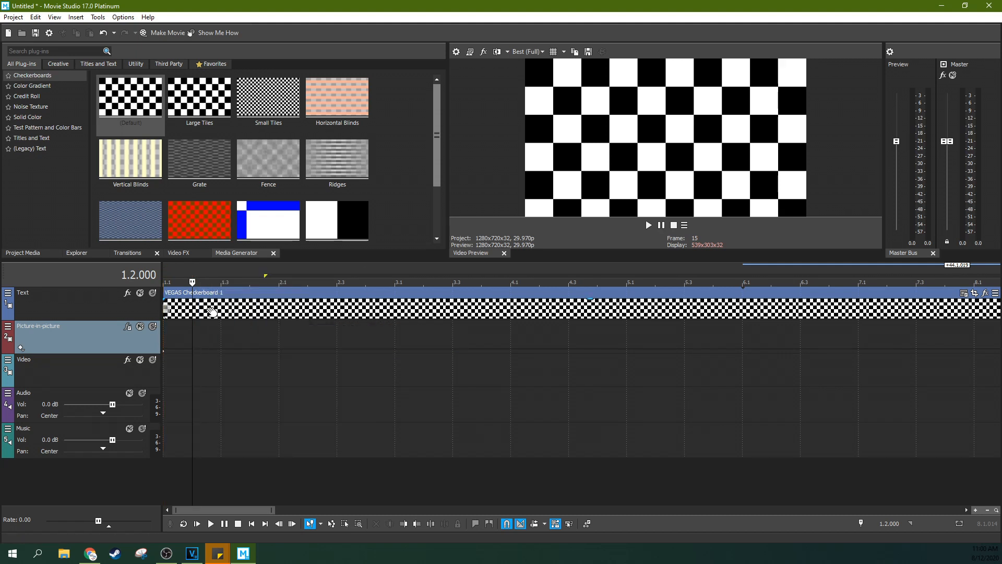
# Return the playhead to the timeline start, play briefly, and position the playhead on the second beat at 1.2.000
pyautogui.moveTo(191, 282); pyautogui.dragTo(146, 283)
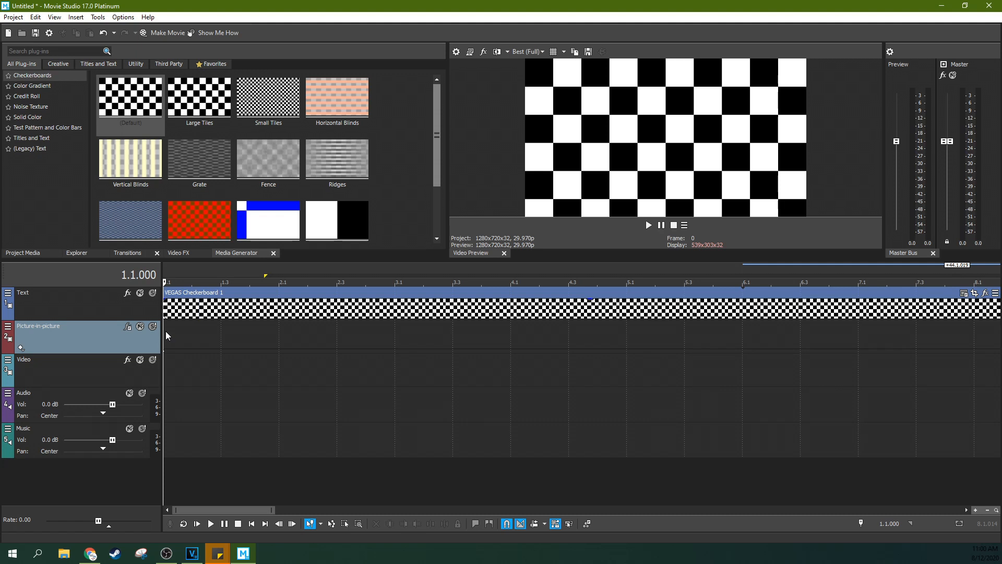
pyautogui.click(164, 369)
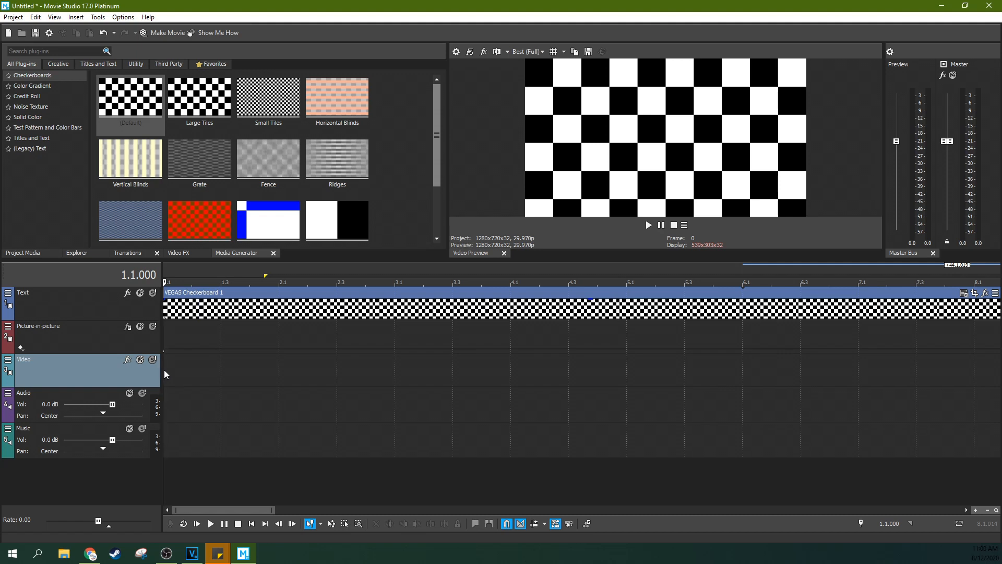
pyautogui.press('space')
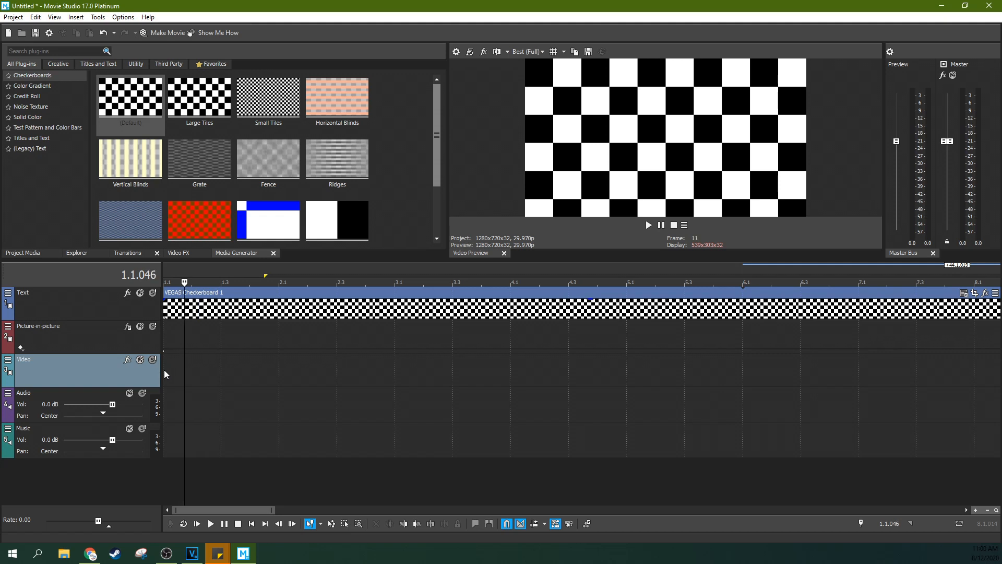
pyautogui.scroll(-2, 164, 369)
pyautogui.press('Left')
pyautogui.press('Left')
pyautogui.press('Left')
pyautogui.press('Left')
pyautogui.press('Left')
pyautogui.press('Left')
pyautogui.press('Left')
pyautogui.press('Left')
pyautogui.press('Left')
pyautogui.press('Left')
pyautogui.press('Left')
pyautogui.press('Left')
pyautogui.press('Left')
pyautogui.press('Left')
pyautogui.press('Left')
pyautogui.press('Left')
pyautogui.press('space')
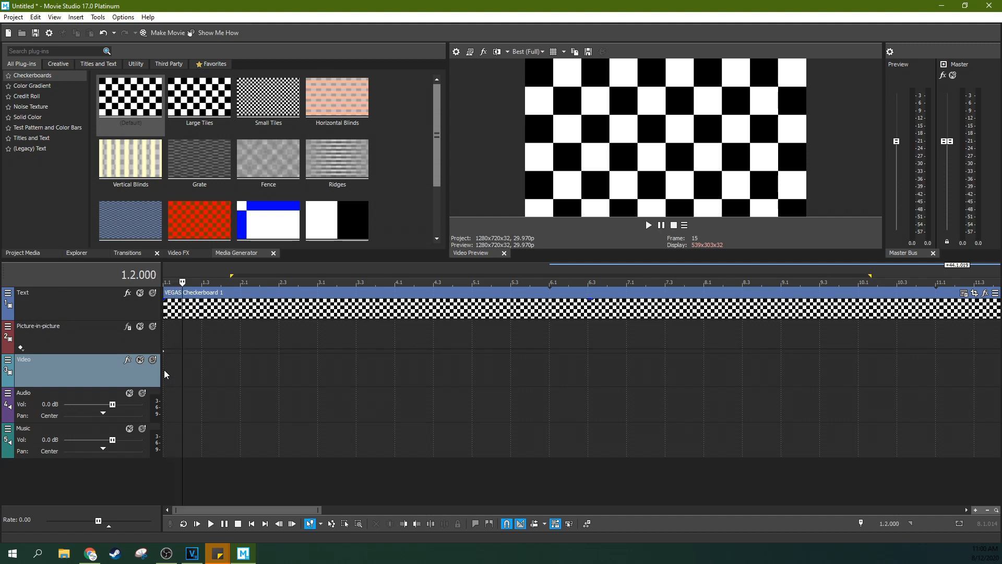
# Add unnamed markers on every beat from the timeline start at 1.1.000 up to marker 100 on the fourth beat of measure 25
pyautogui.hotkey('ctrl', 'Home')
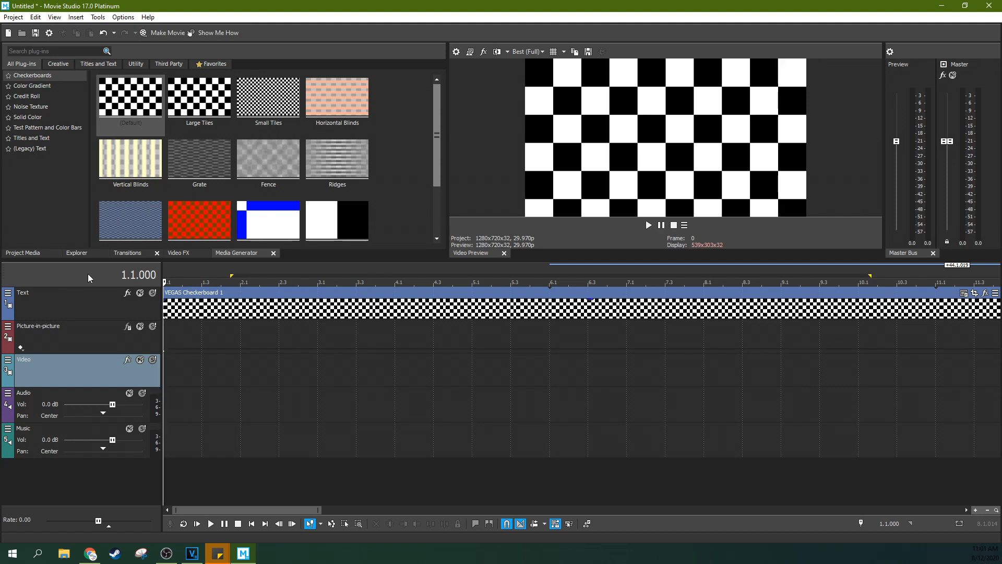
pyautogui.press('space')
pyautogui.press('m')
pyautogui.press('m')
pyautogui.press('m')
pyautogui.press('m')
pyautogui.press('m')
pyautogui.press('m')
pyautogui.press('m')
pyautogui.press('m')
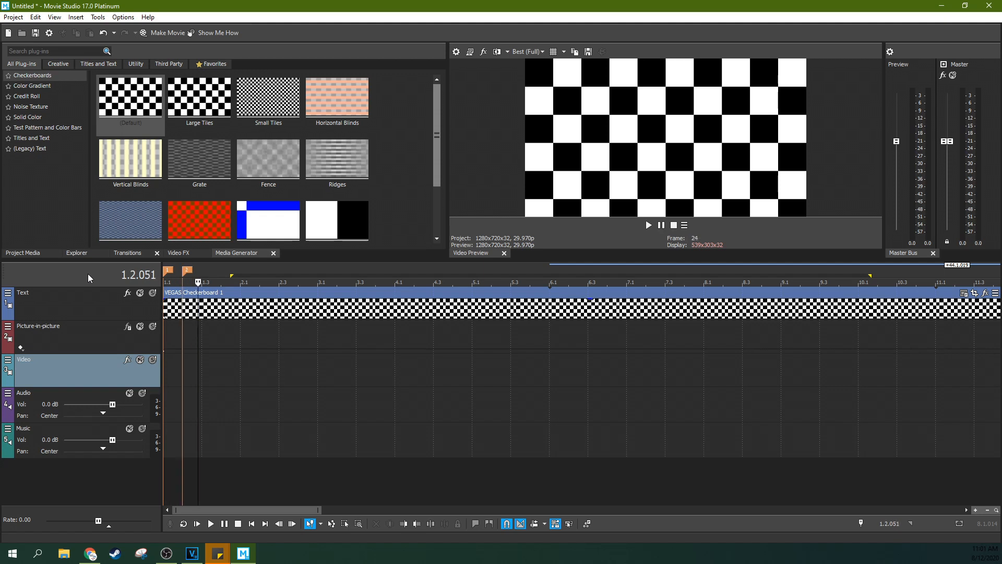
pyautogui.press('m')
pyautogui.press('m')
pyautogui.press('m')
pyautogui.press('m')
pyautogui.press('m')
pyautogui.press('m')
pyautogui.press('m')
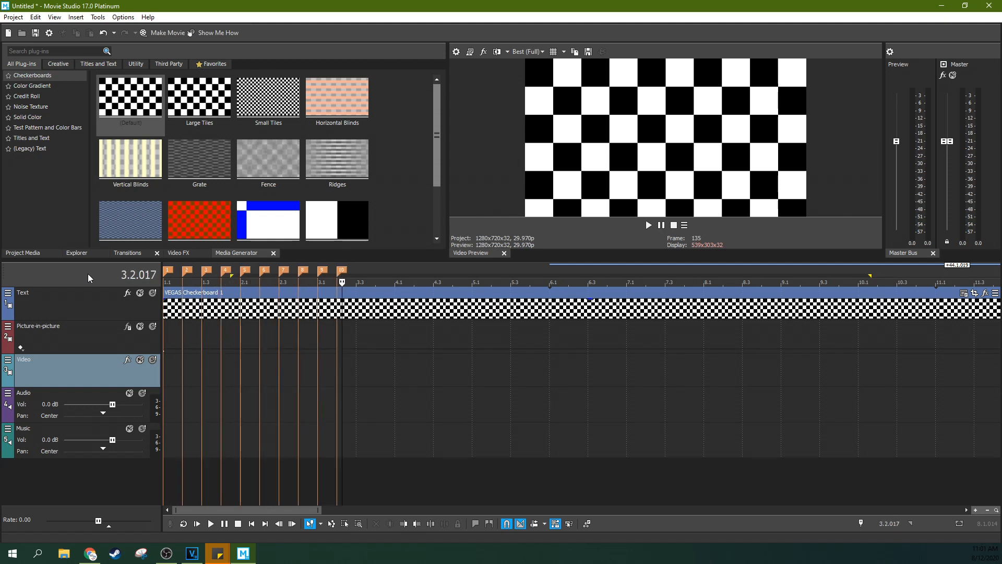
pyautogui.press('m')
pyautogui.press('m')
pyautogui.press('m')
pyautogui.press('m')
pyautogui.press('m')
pyautogui.press('m')
pyautogui.press('m')
pyautogui.press('m')
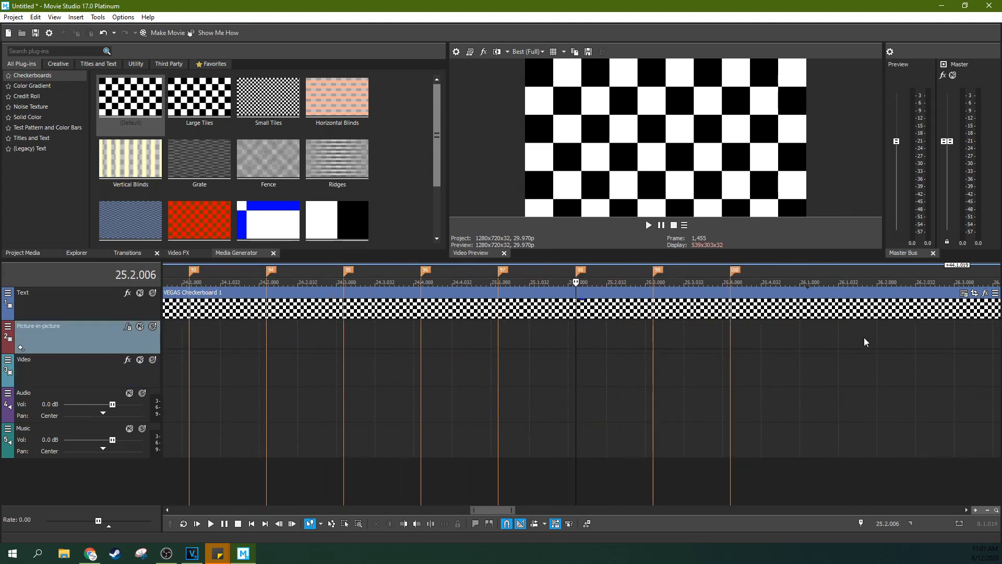
# Examine closely how the marker near 25.2.000 aligns with the beat divisions on the ruler, and return to the timeline overview
pyautogui.scroll(2, 864, 338)
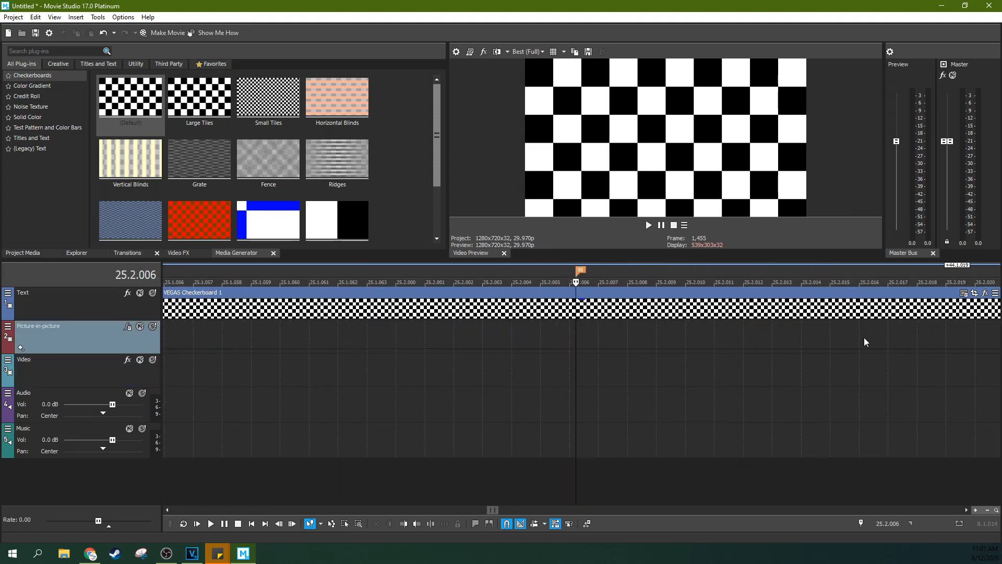
pyautogui.scroll(6, 595, 312)
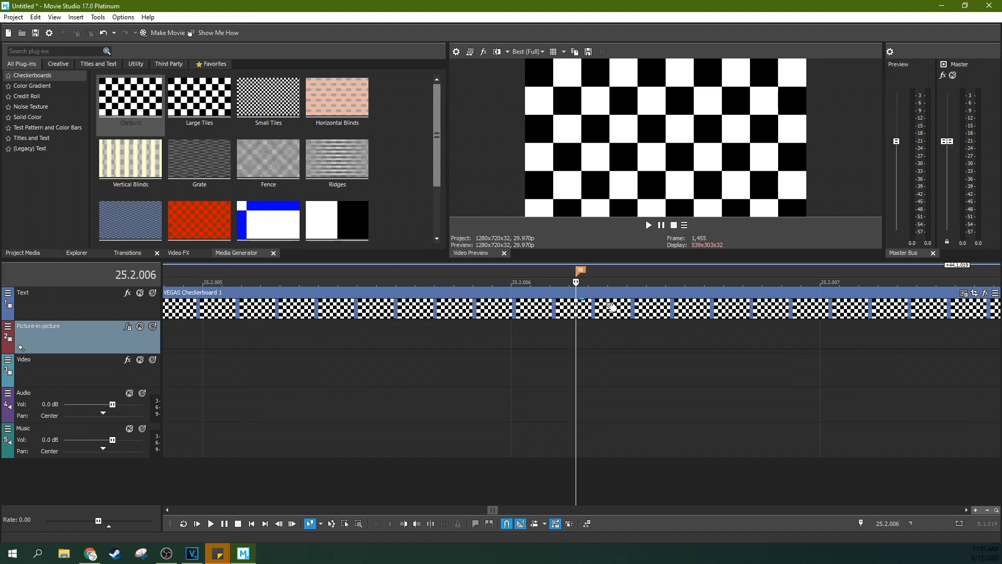
pyautogui.scroll(-3, 544, 299)
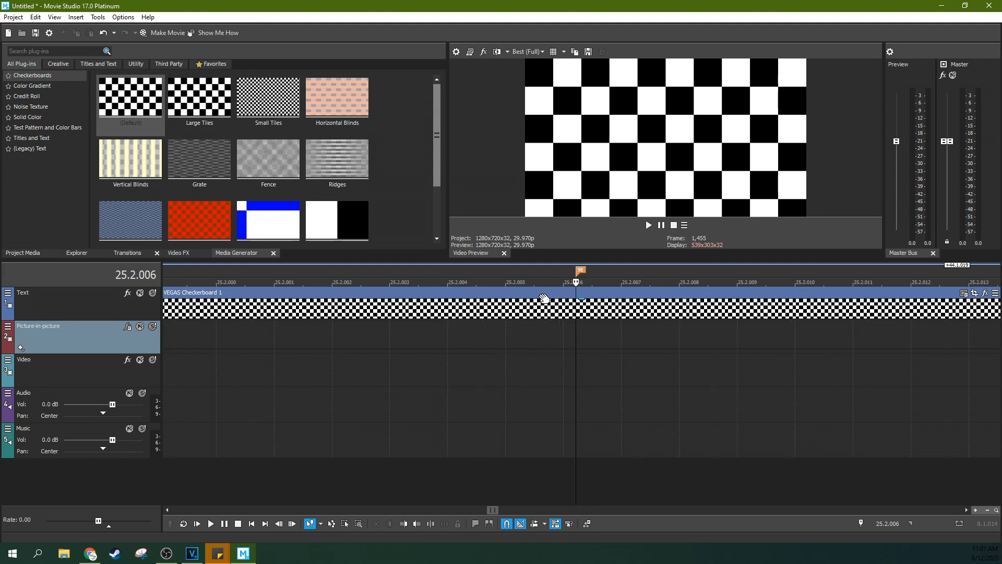
pyautogui.scroll(-10, 544, 298)
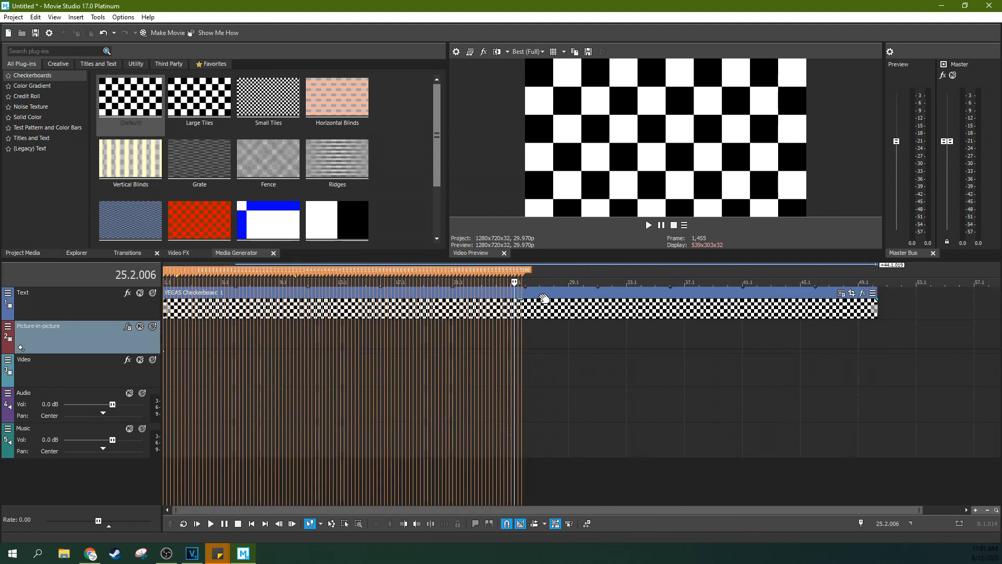
# Return the playhead to the timeline start and examine the marker spacing against the beats in the opening measures
pyautogui.click(165, 340)
pyautogui.scroll(3, 239, 337)
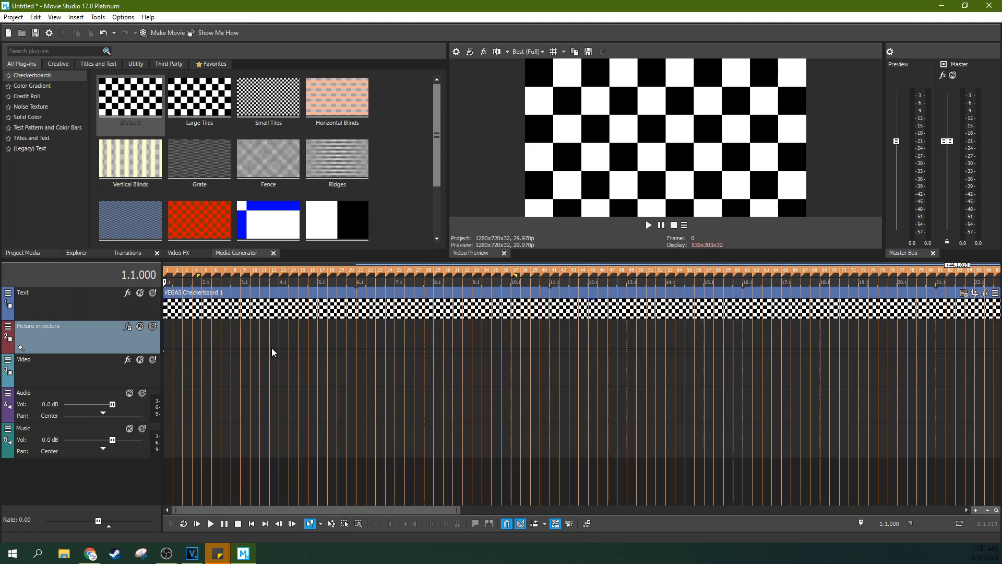
pyautogui.click(168, 344)
pyautogui.scroll(3, 240, 336)
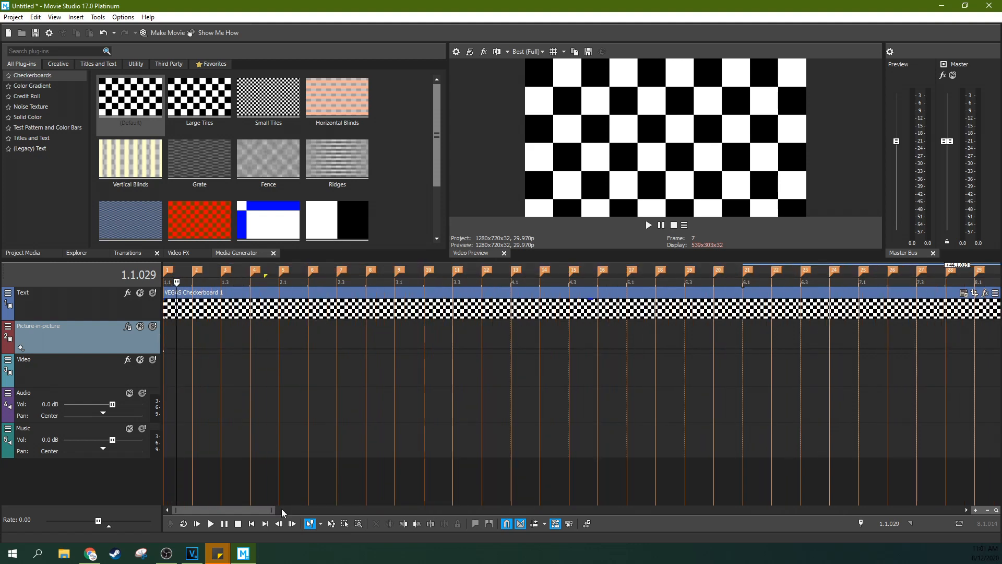
pyautogui.scroll(3, 241, 390)
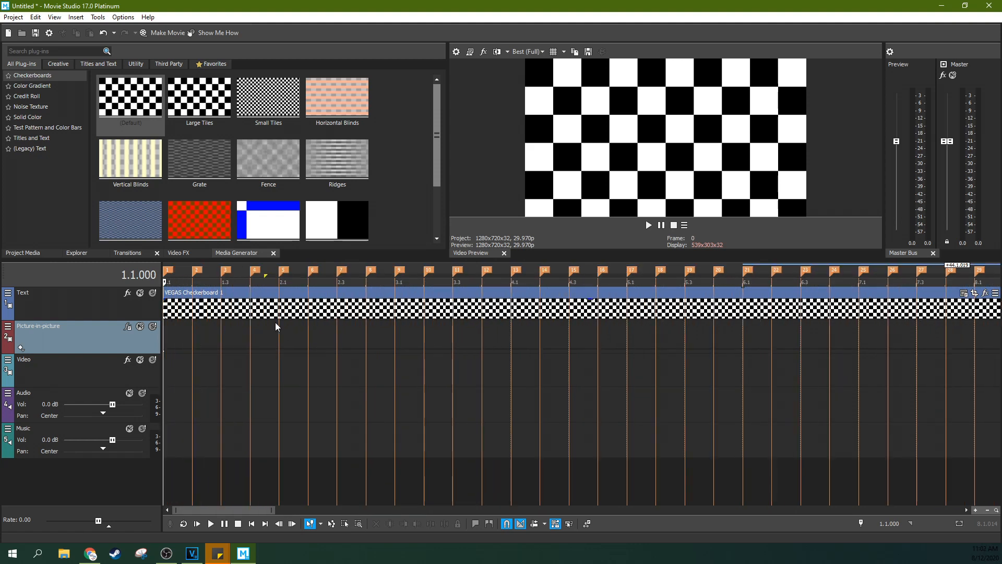
pyautogui.scroll(-1, 255, 334)
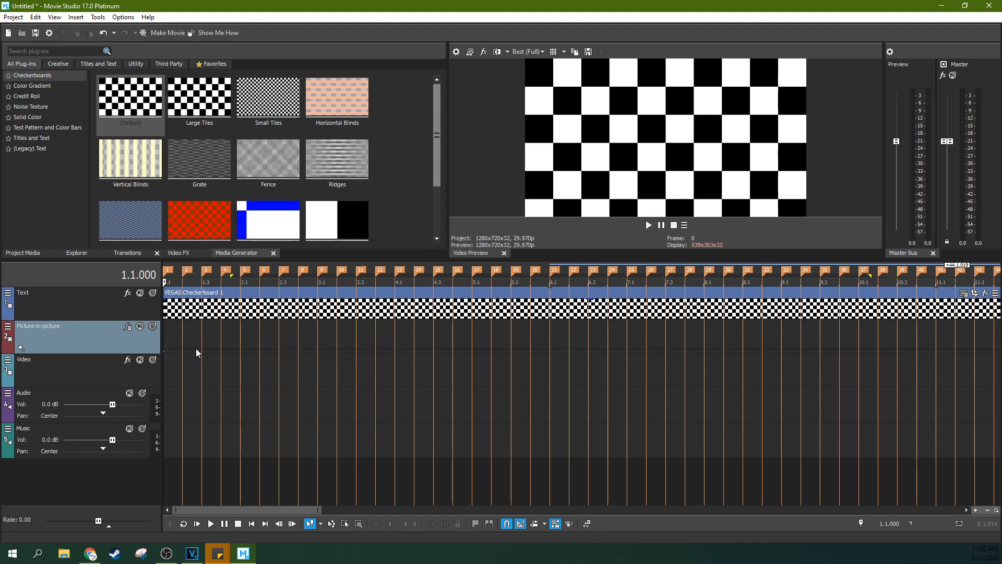
# Play the timeline from the start through the markers, and place the playhead just past the last marker, at 26.3.049
pyautogui.press('space')
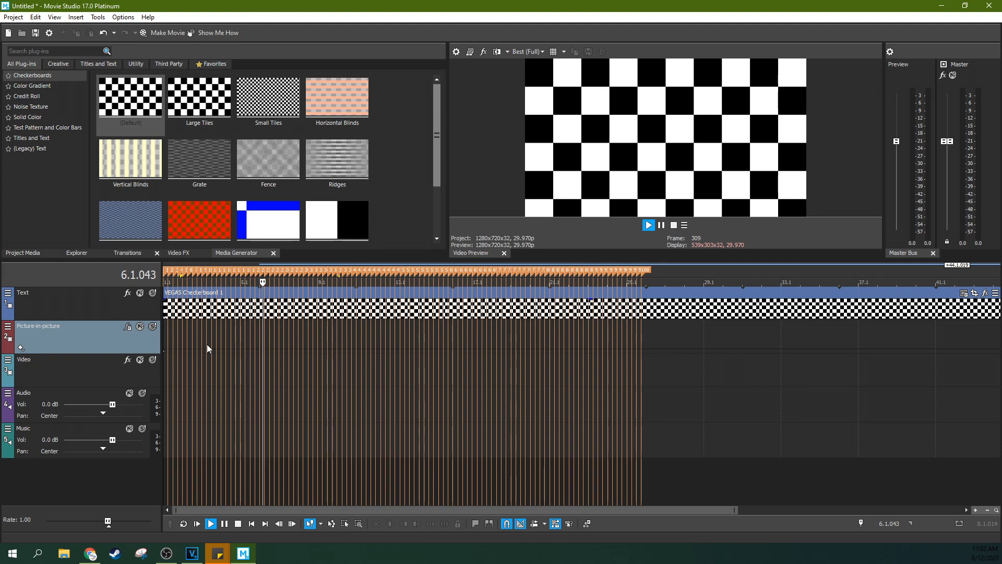
pyautogui.scroll(-1, 207, 348)
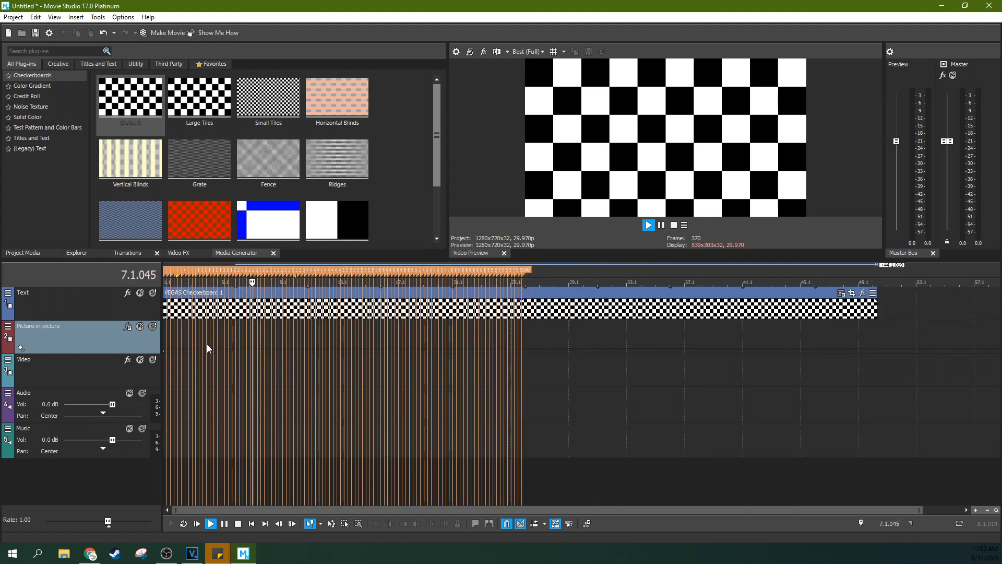
pyautogui.click(535, 394)
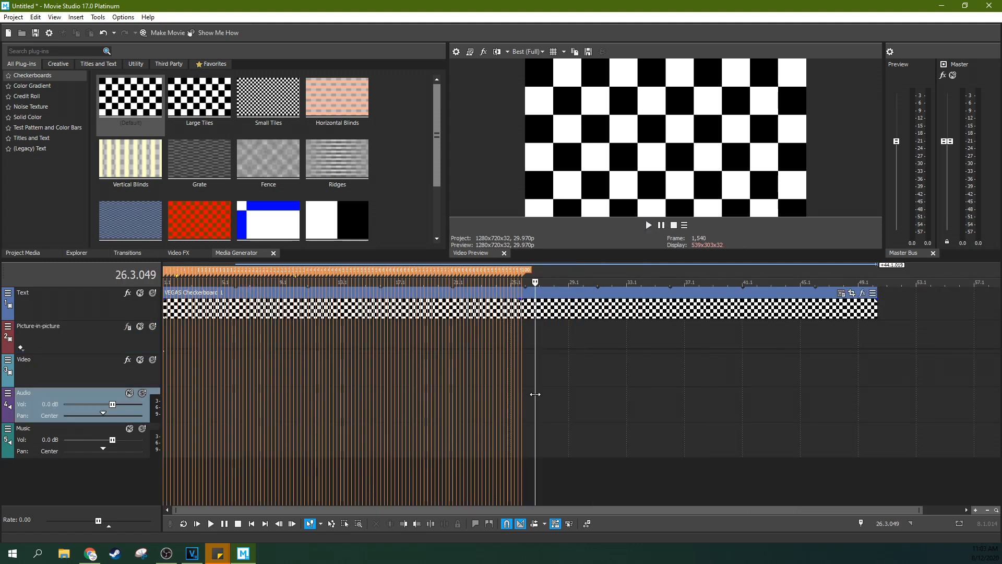